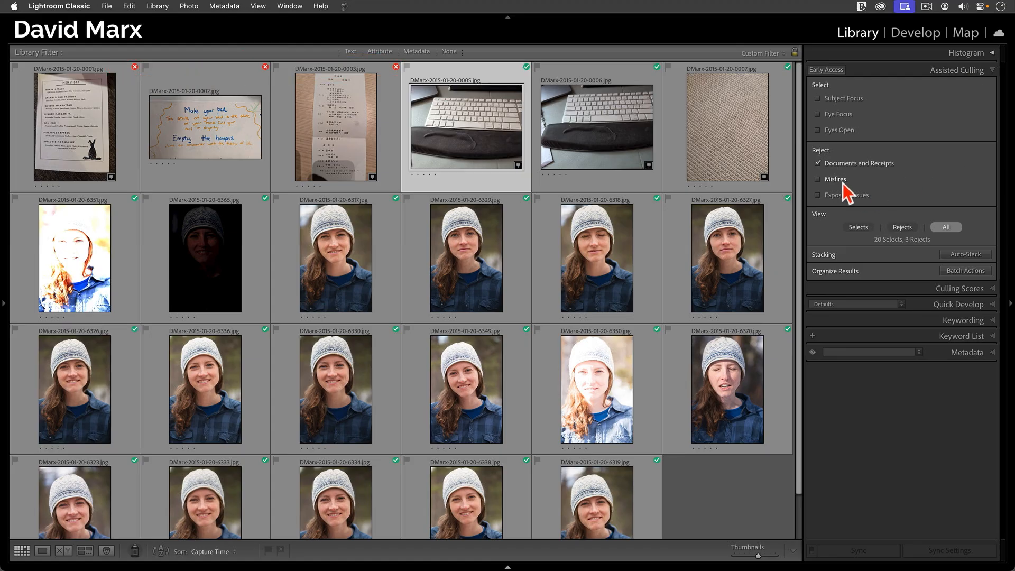
- Reject misfires in Assisted Culling, select the three misfire photos 0005 to 0007, and clear the selection
left_click(844, 184)
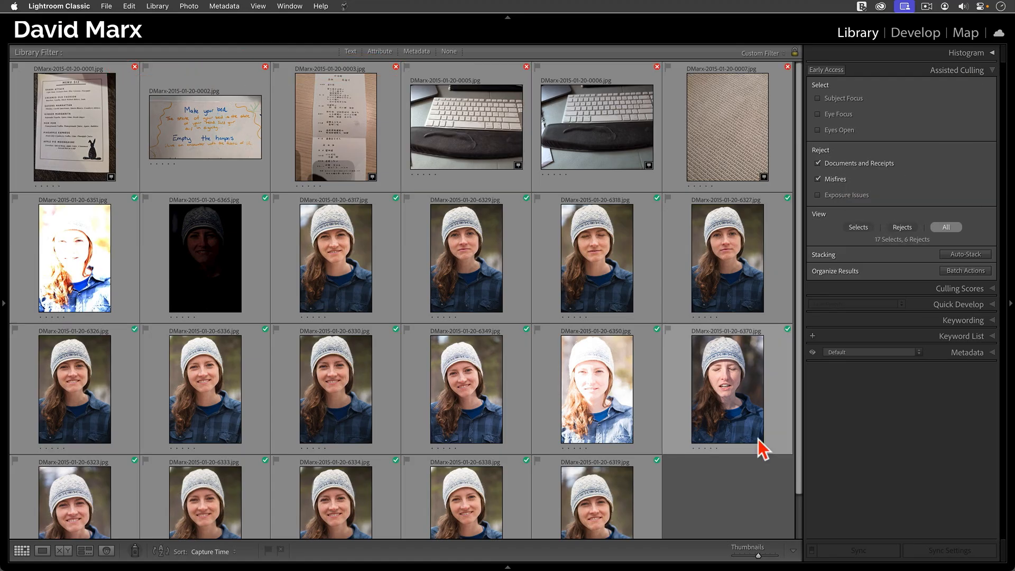
left_click(496, 147)
left_click(729, 155, "shift")
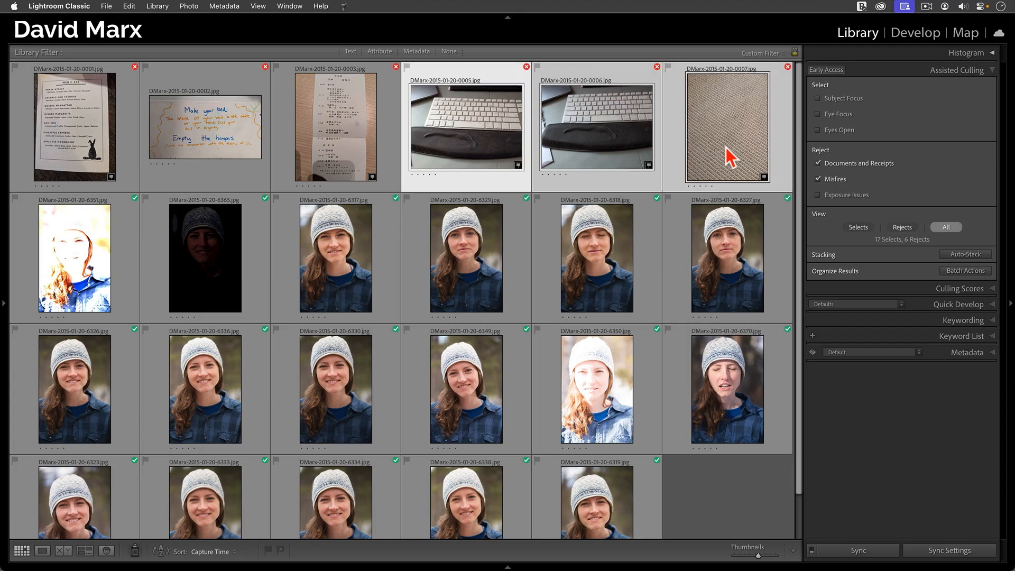
left_click(766, 492)
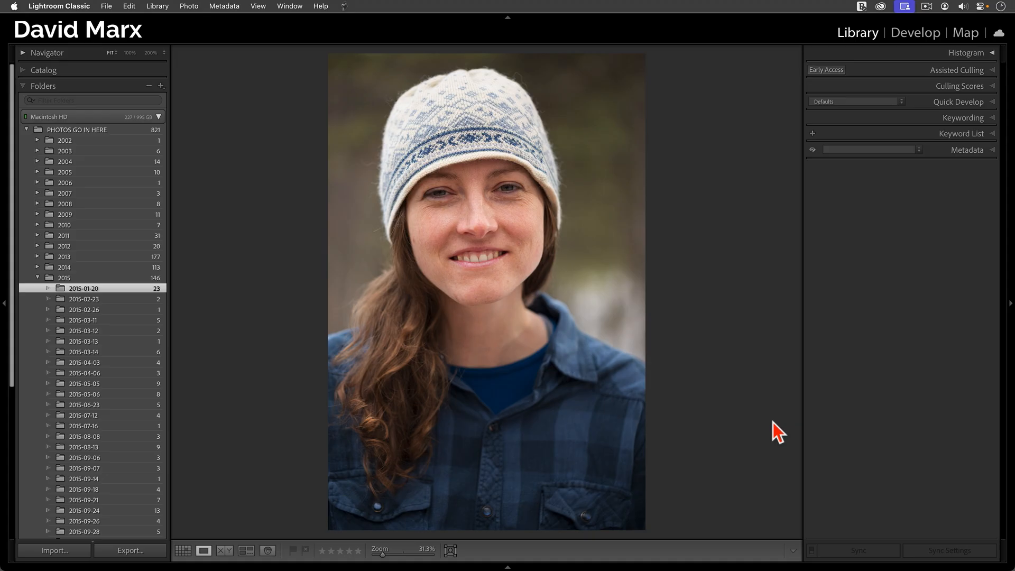
- Show the 2015-01-20 folder as a thumbnail grid with Assisted Culling expanded and the folder list hidden
key("g")
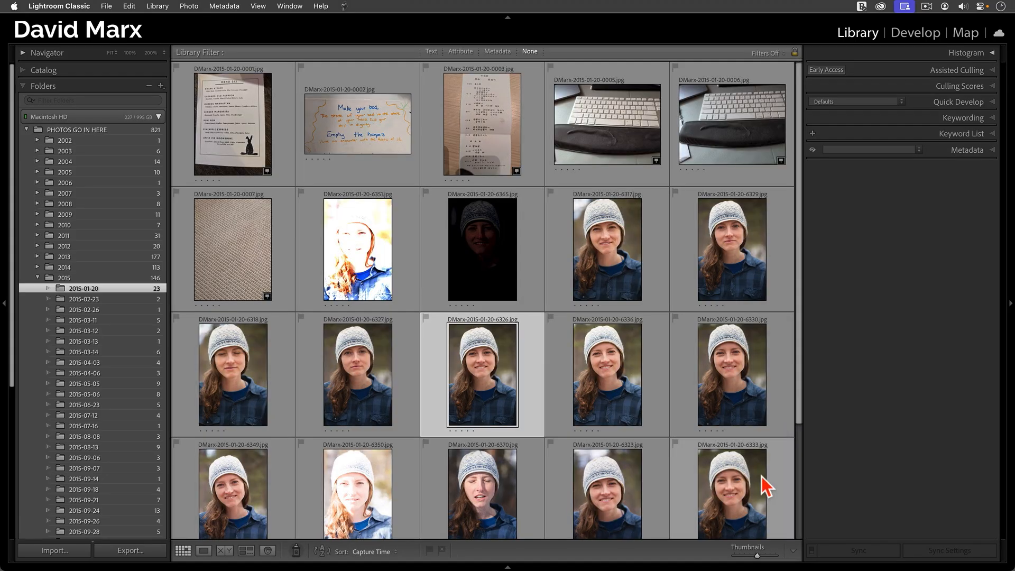
left_click(965, 72)
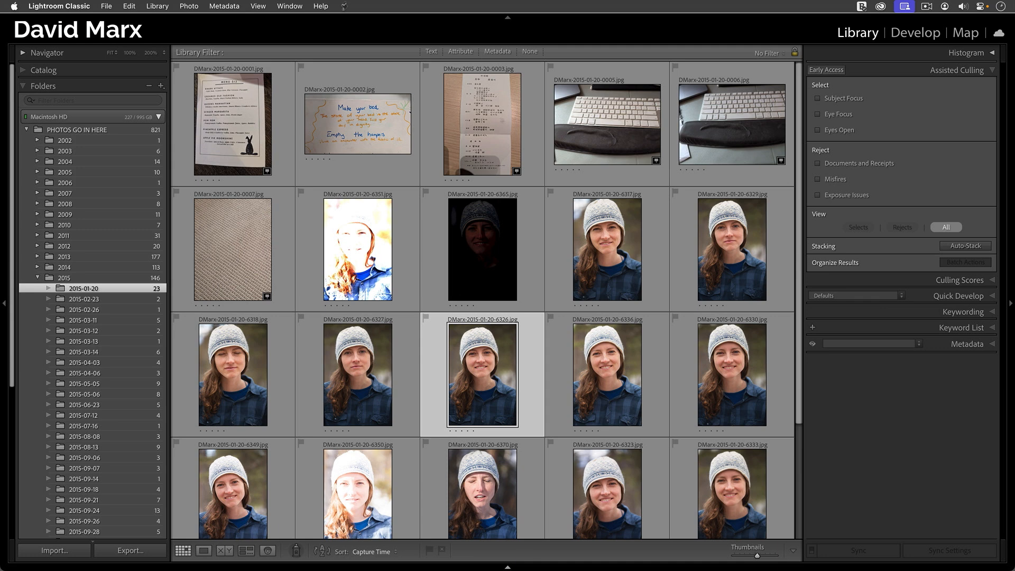
left_click(3, 305)
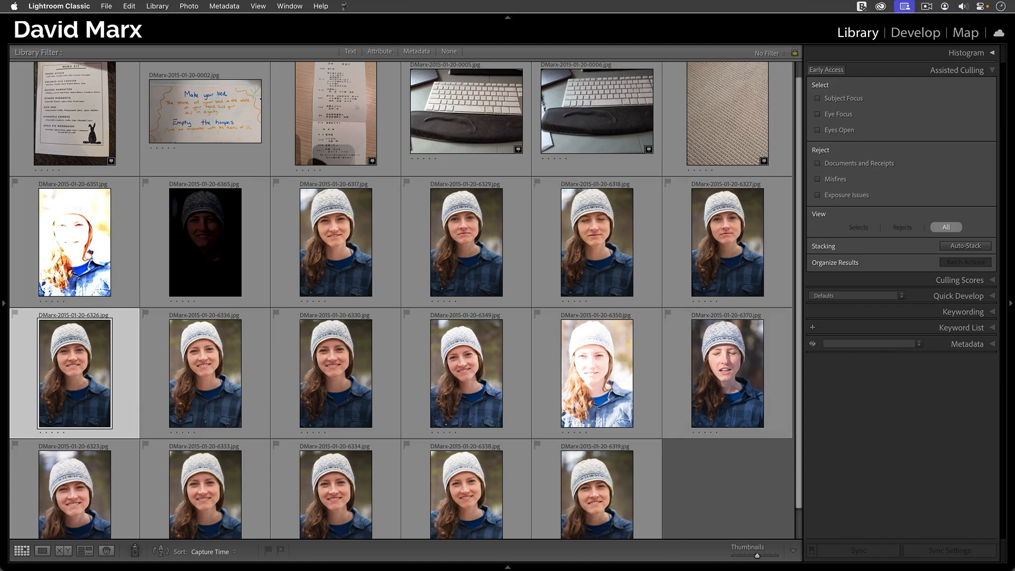
- Reject documents and receipts in Assisted Culling and select the three document photos 0001 to 0003
left_click(878, 164)
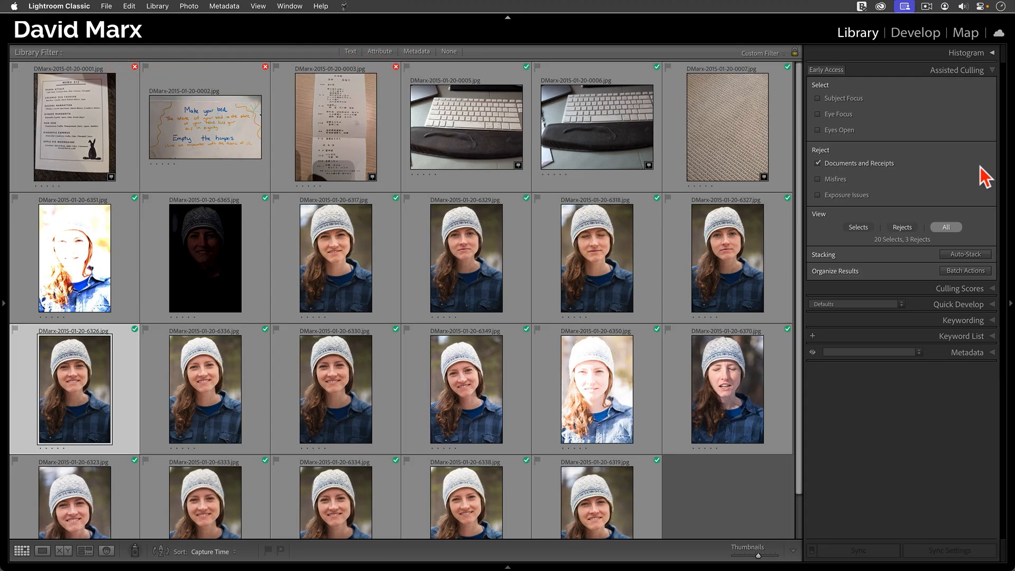
left_click(96, 150)
left_click(348, 142, "shift")
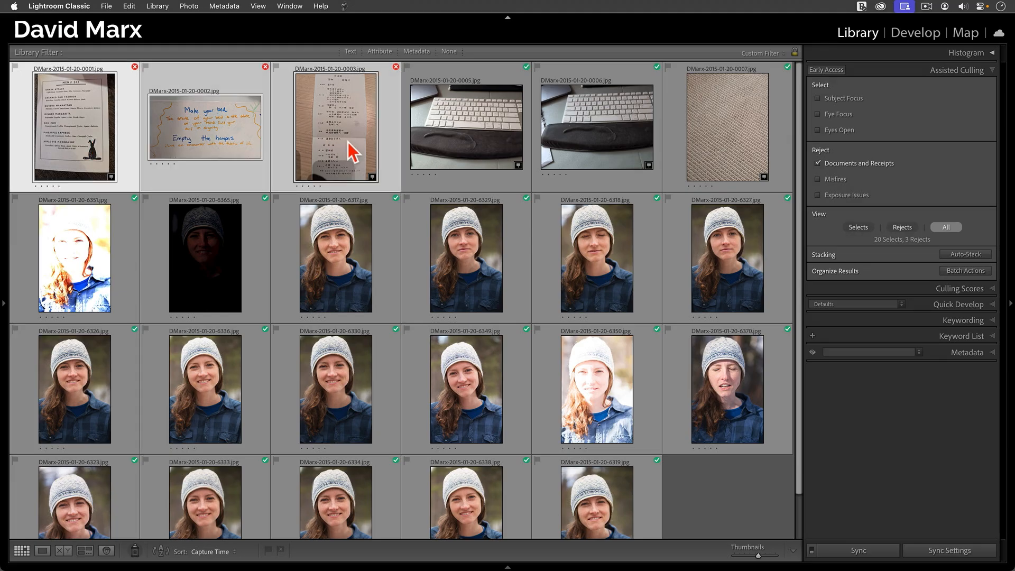
- View only the culling selects, and return to viewing all photos
left_click(866, 231)
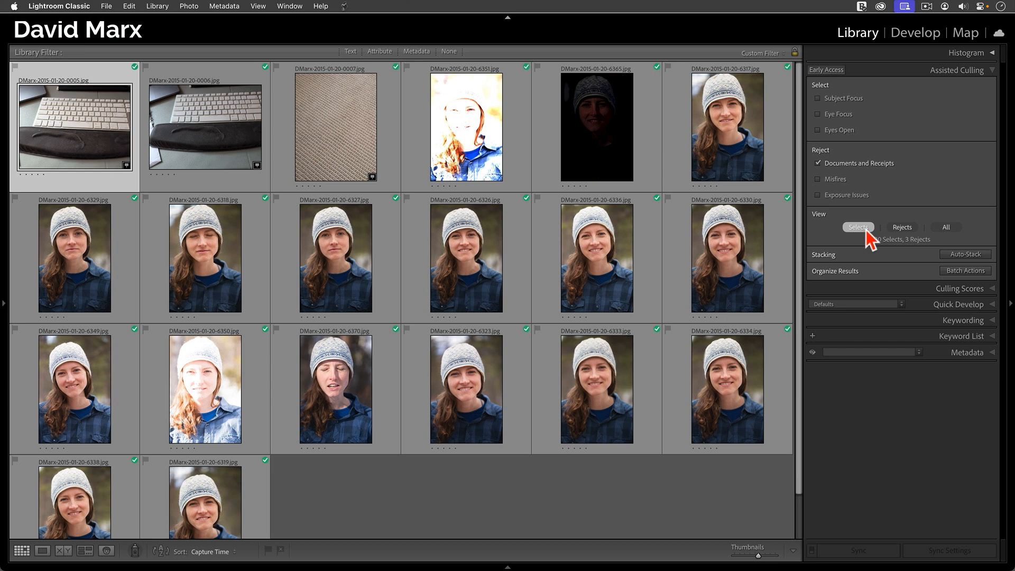
key("super+Tab")
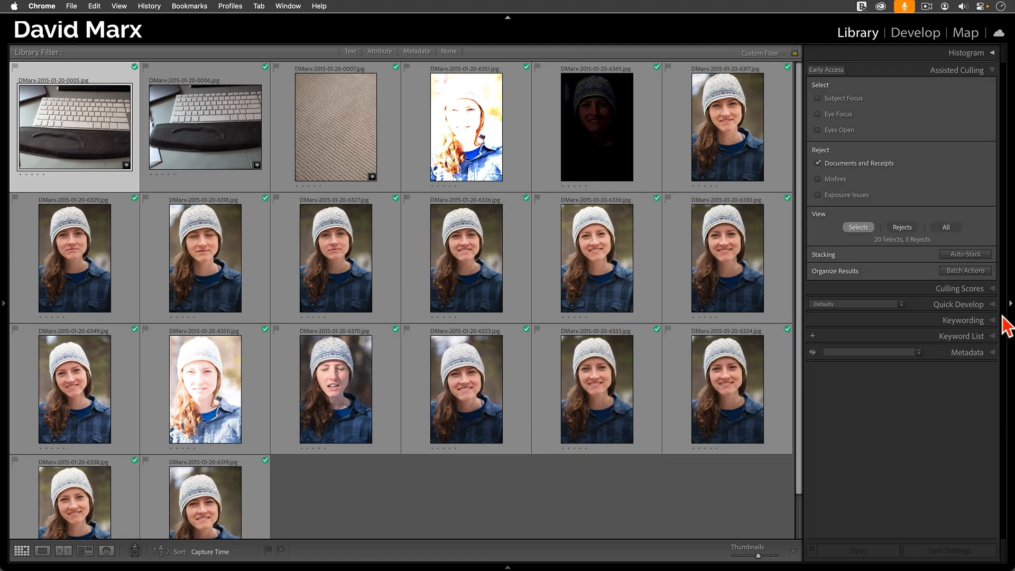
left_click(947, 229)
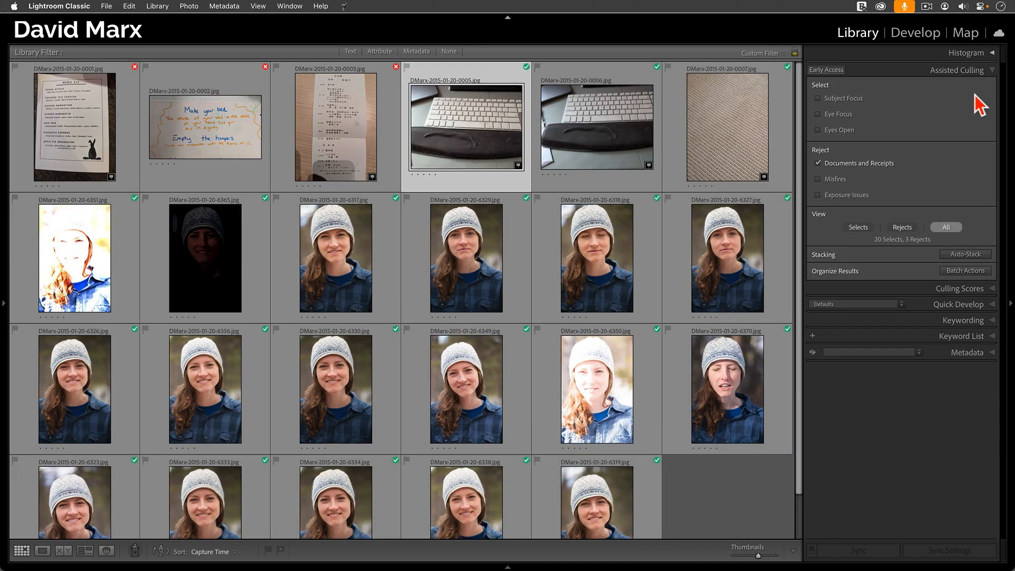
- Collapse Assisted Culling to see the grid without its filter, and expand it again
left_click(975, 72)
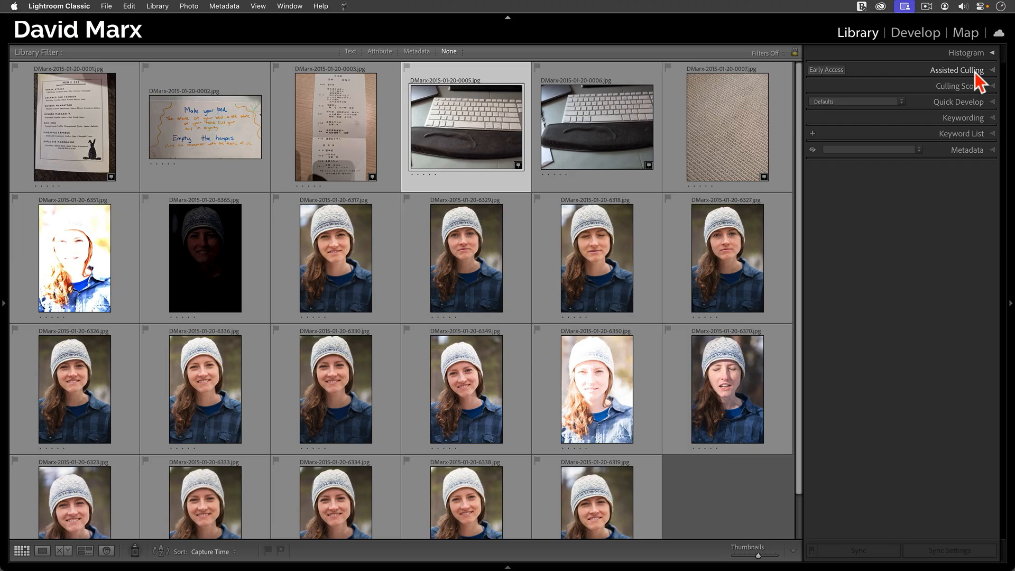
key("super+Tab")
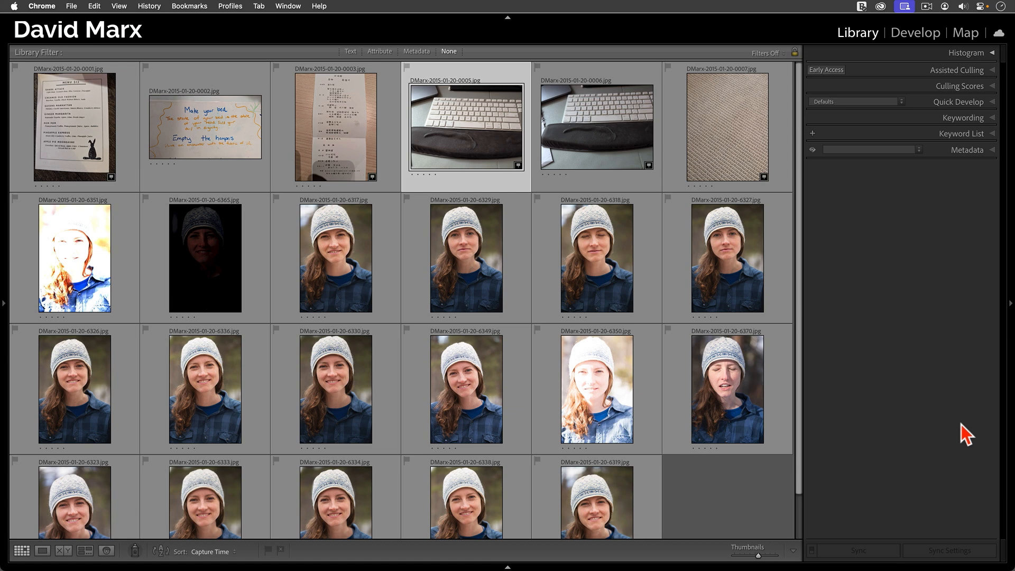
left_click(971, 70)
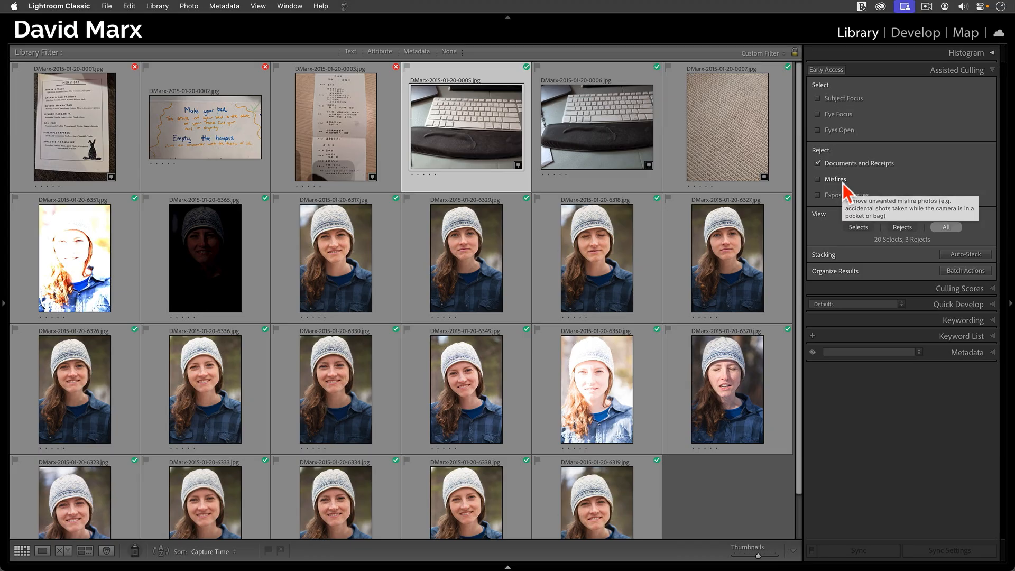
- Add Misfires to the reject criteria, select photos 0005 to 0007, and clear the selection
left_click(844, 181)
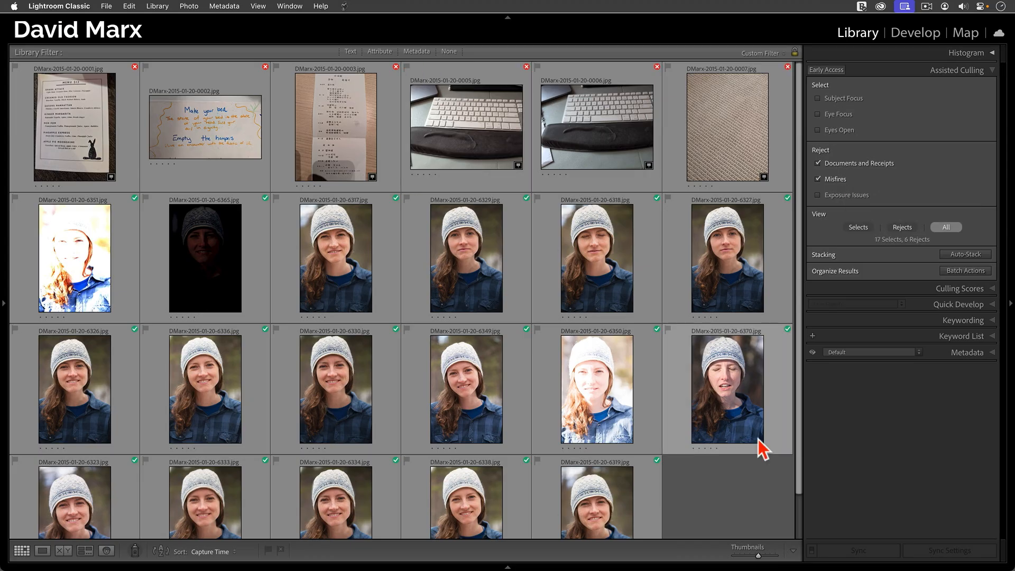
left_click(497, 147)
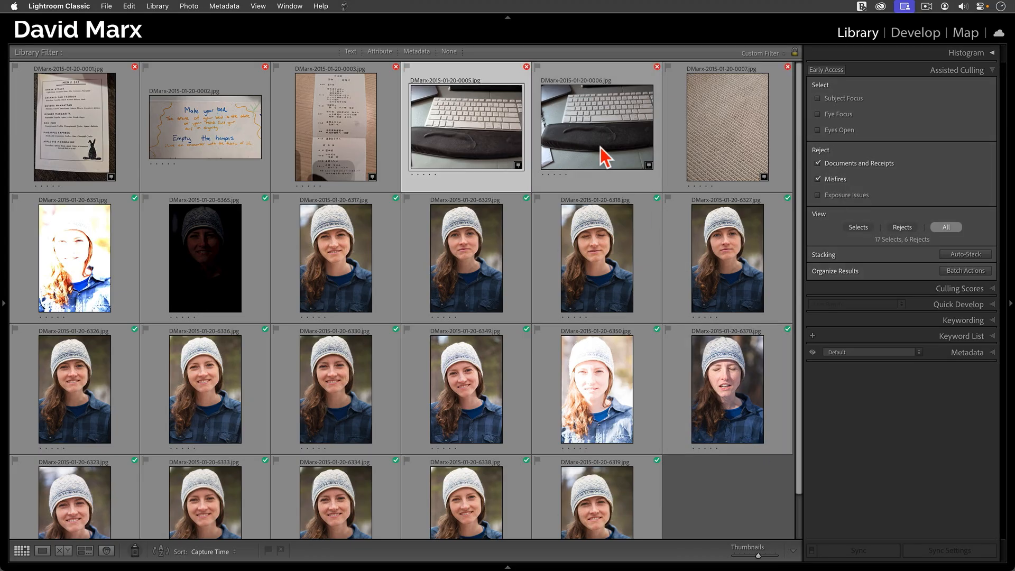
left_click(731, 158, "shift")
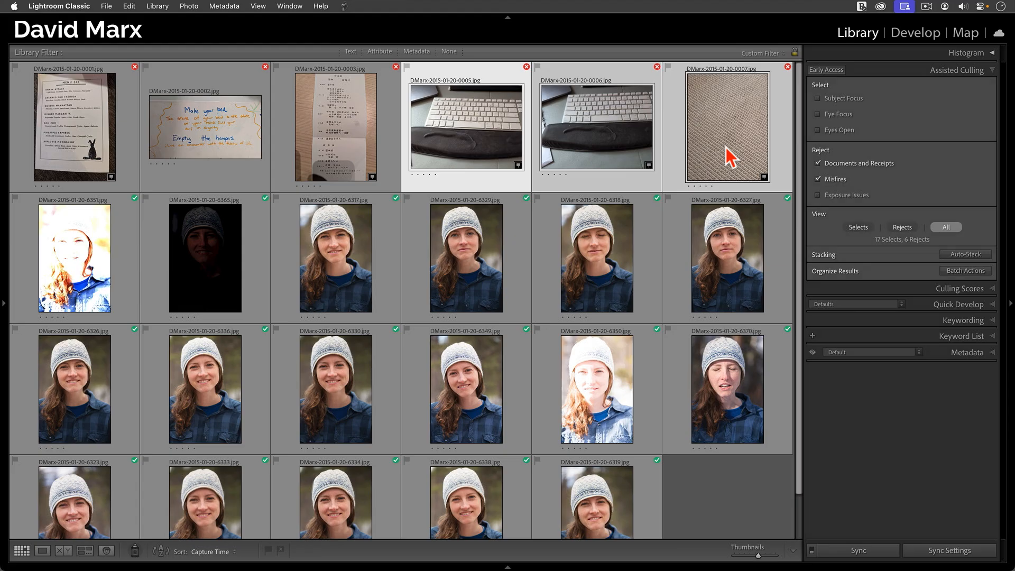
key("super+d")
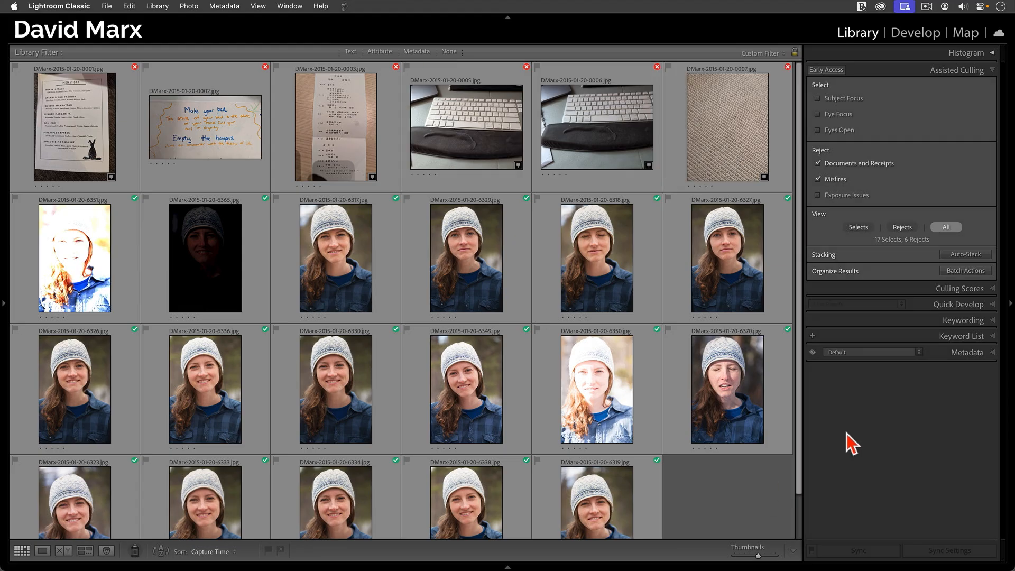
- Add Exposure Issues to the reject criteria and check the blown-out photo 6351 and the dark photo 6365
left_click(854, 199)
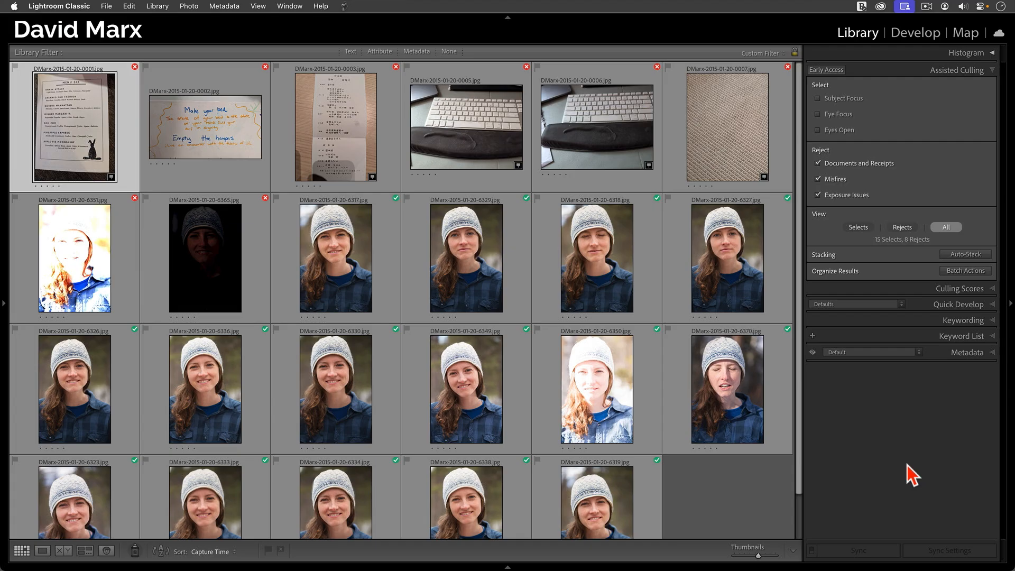
left_click(100, 299)
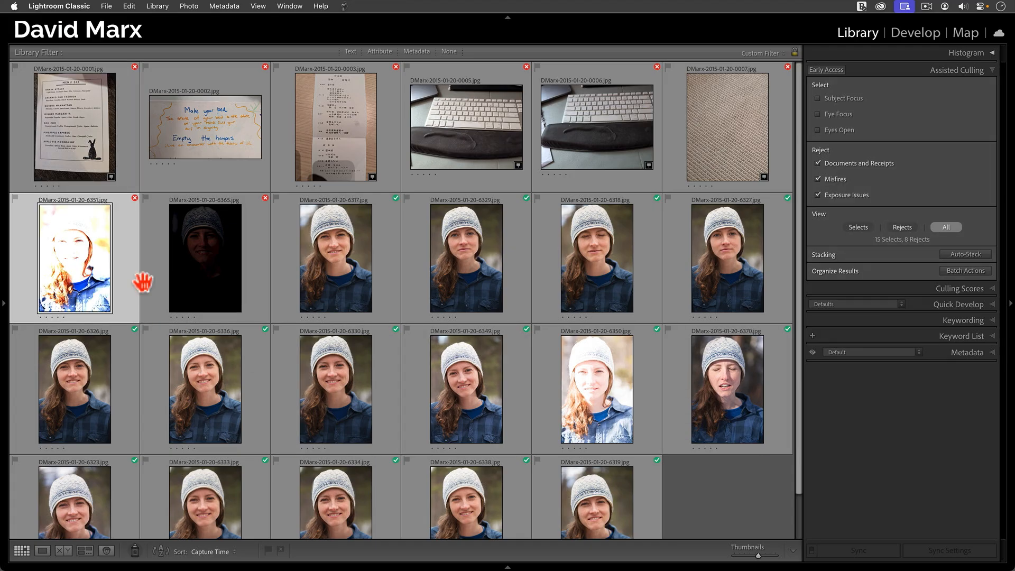
left_click(192, 284)
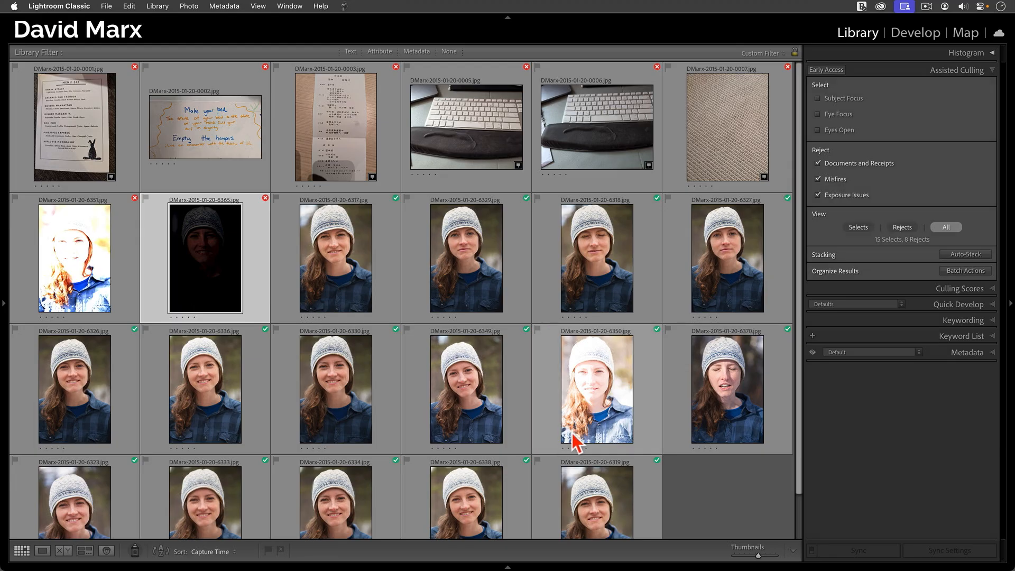
- Inspect the overexposed portrait 6350 enlarged, mark it as a reject, and view only the rejects
double_click(592, 377)
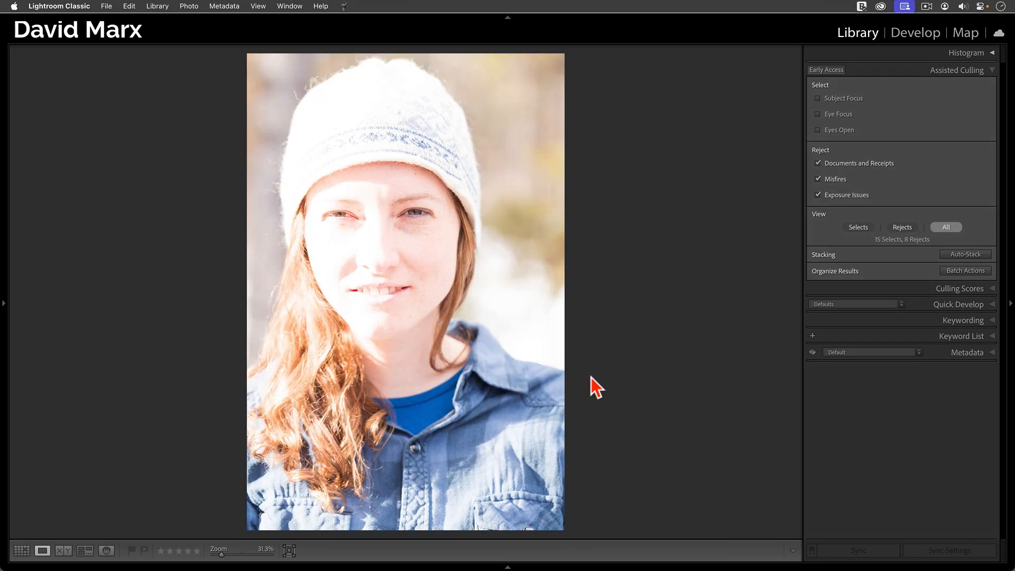
key("g")
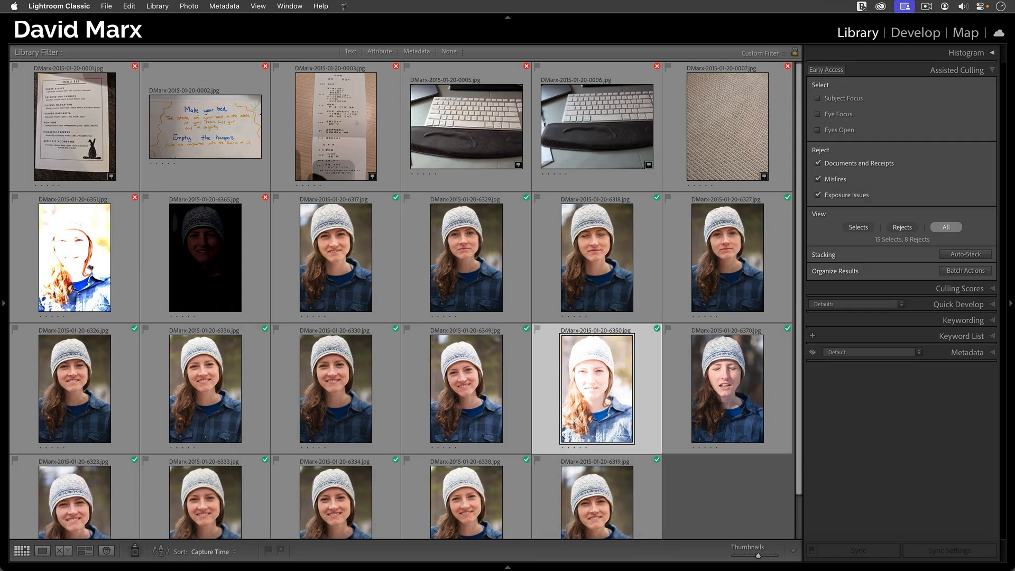
left_click(668, 335)
left_click(902, 227)
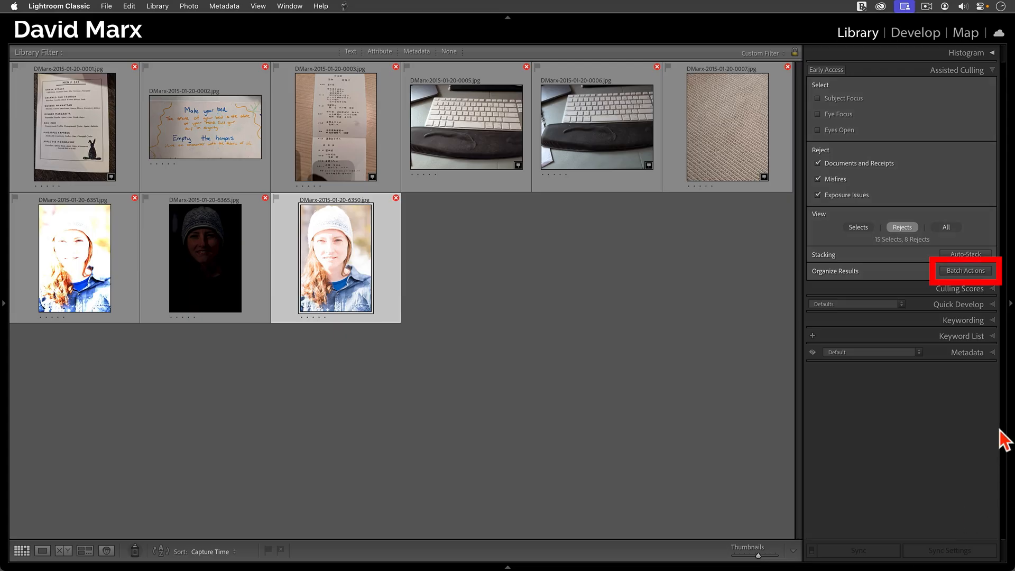
- Start a batch action with Remove Photos for the rejected photos, and cancel at the removal confirmation
left_click(965, 272)
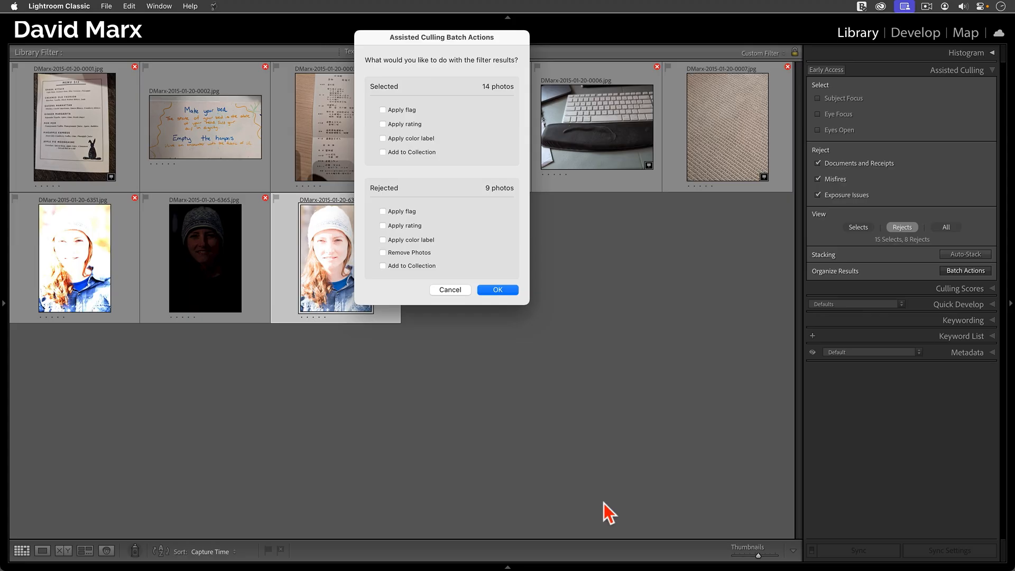
left_click(417, 255)
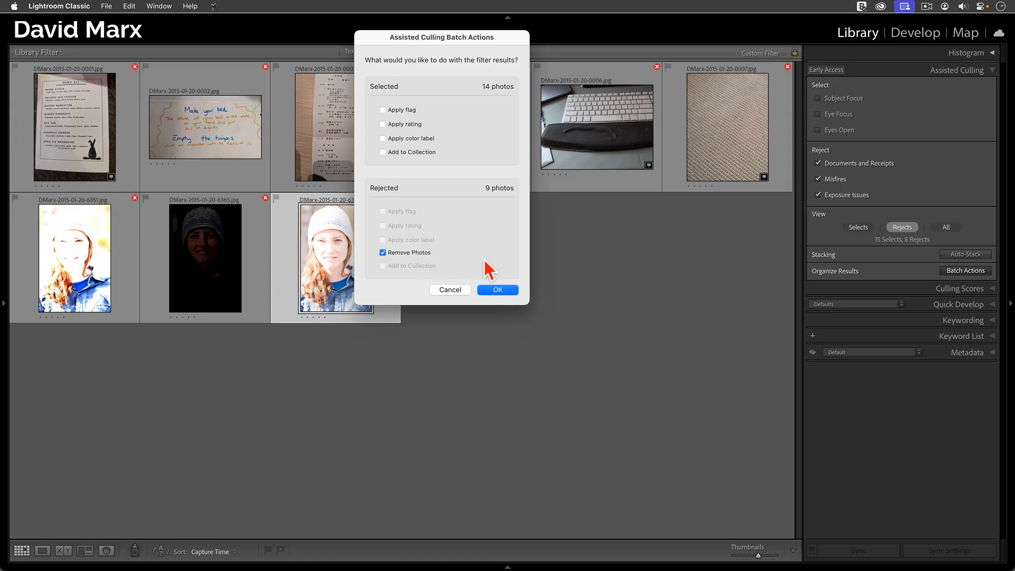
left_click(505, 286)
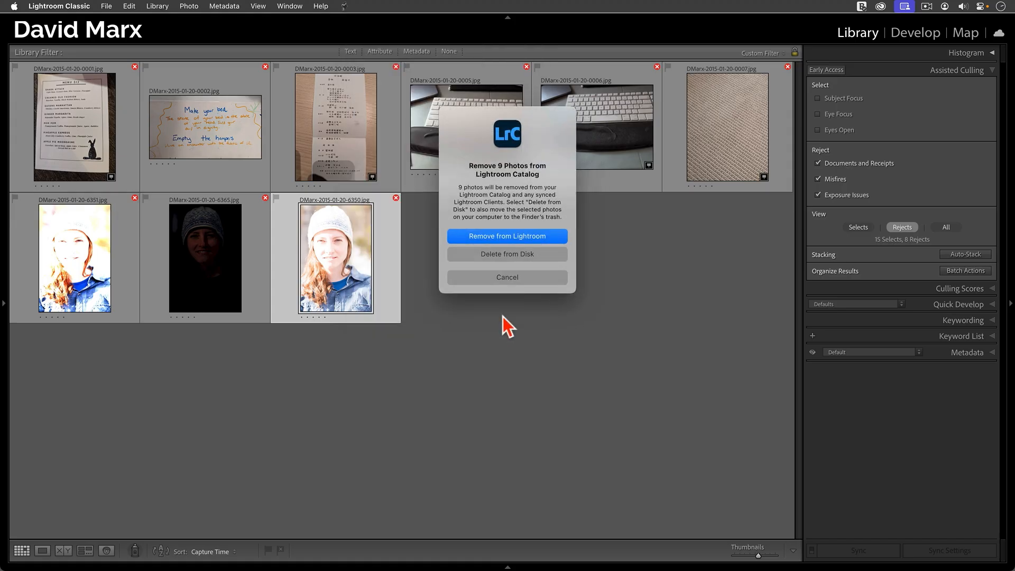
left_click(526, 277)
left_click(526, 281)
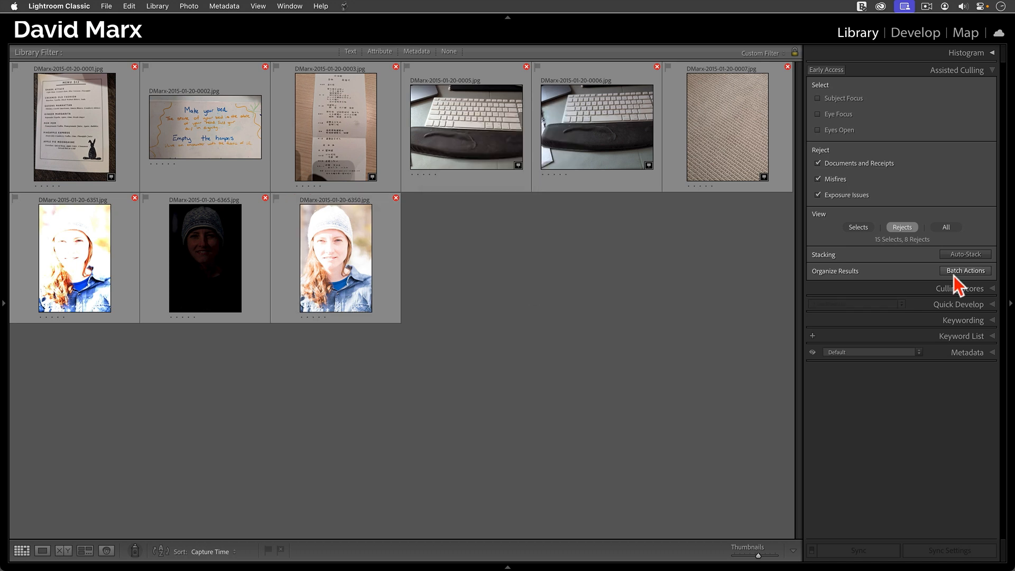
- Run a batch action on the rejected photos with Remove Photos off, applying the reject flag instead
left_click(954, 275)
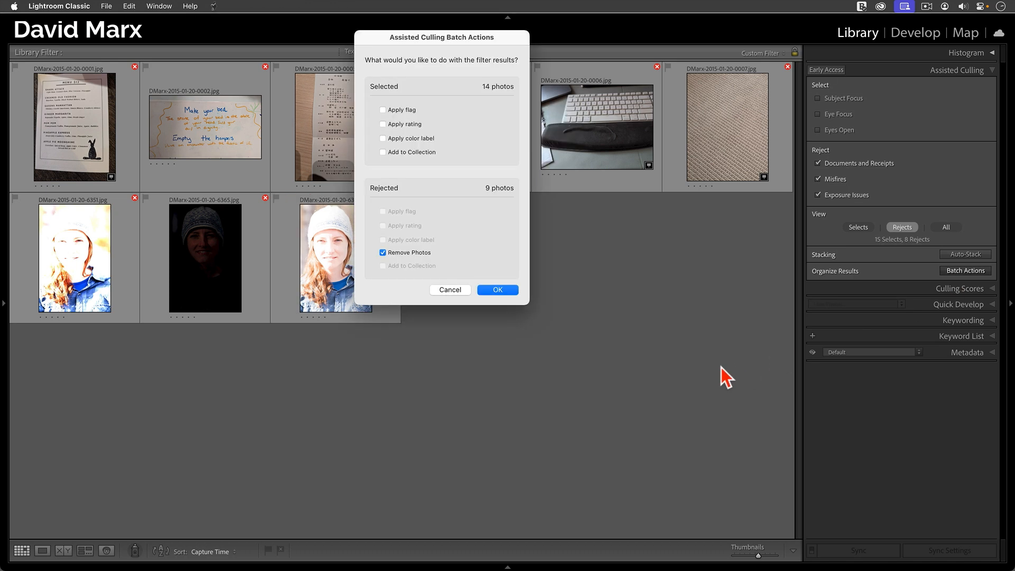
left_click(406, 254)
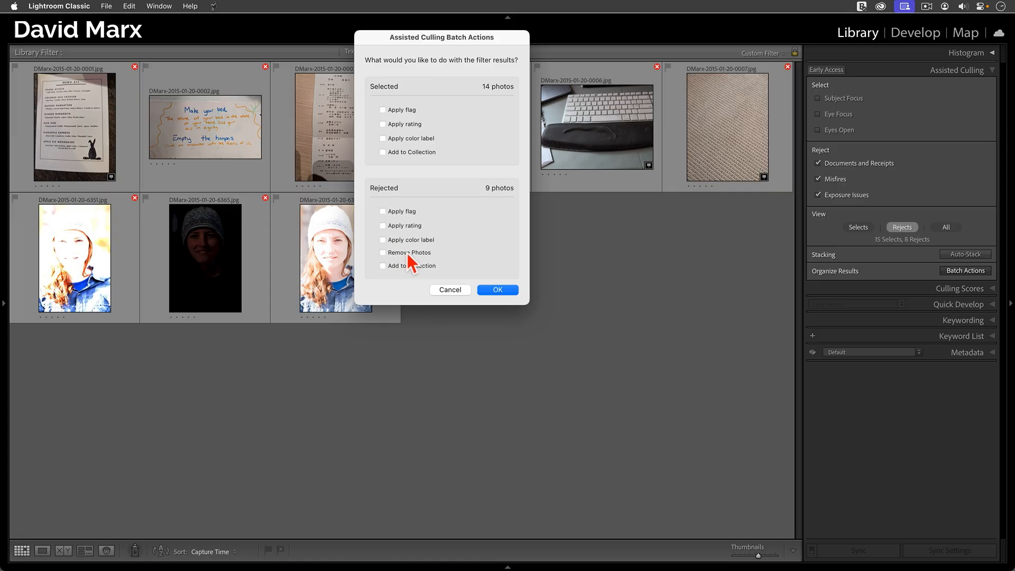
left_click(409, 212)
left_click(511, 292)
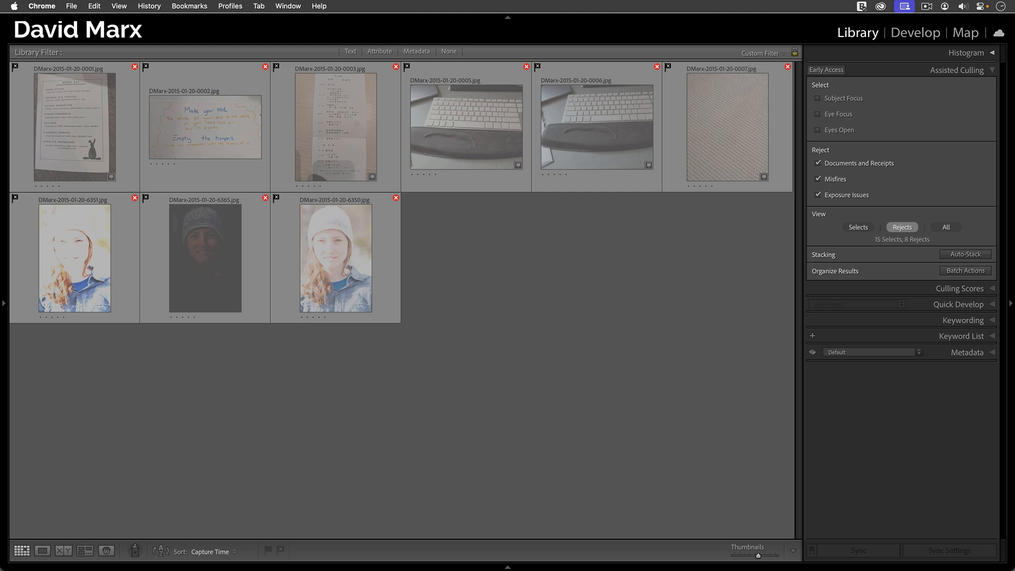
- Delete all rejected photos from disk
left_click(922, 447)
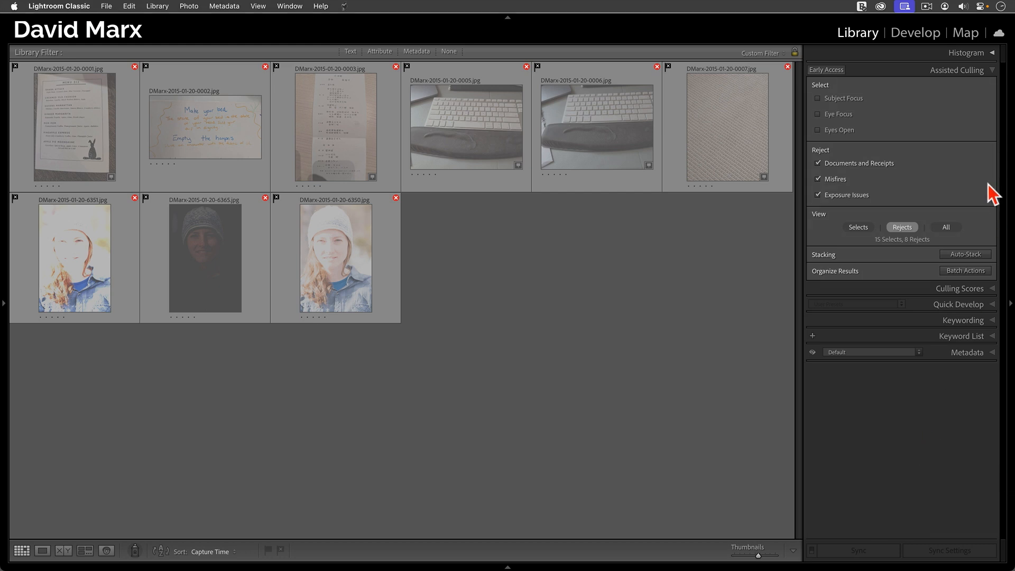
left_click(972, 72)
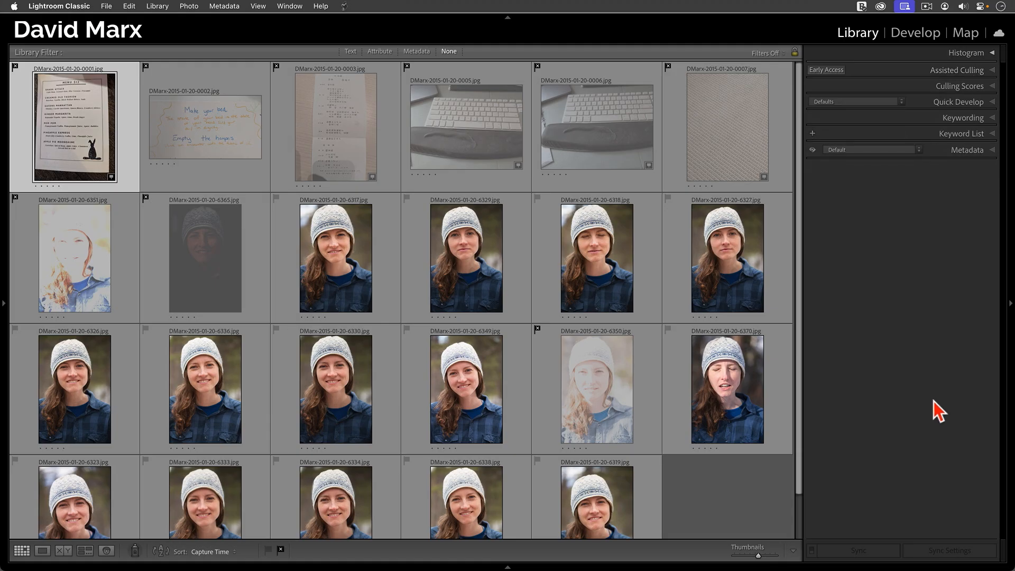
left_click(190, 7)
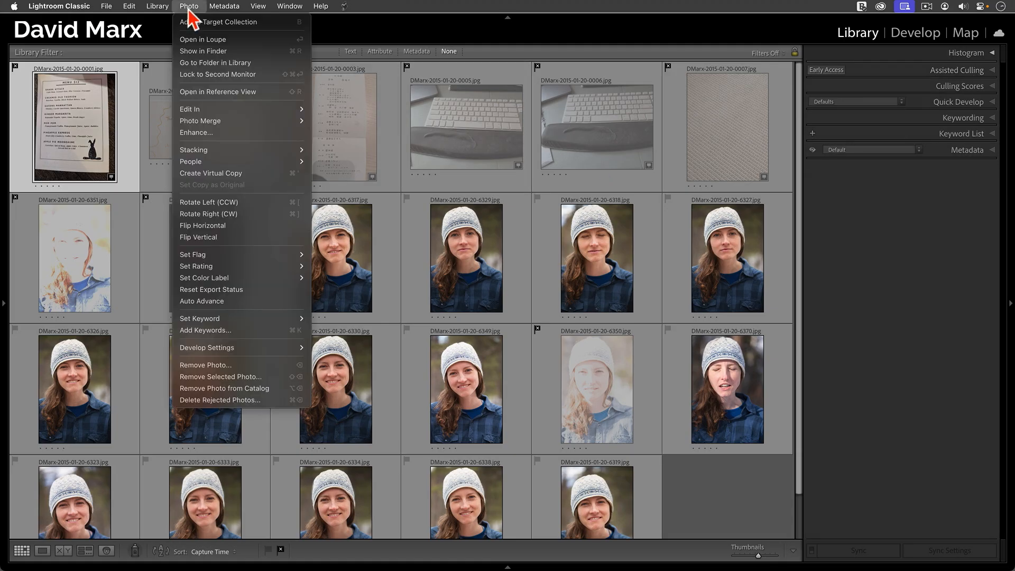
left_click(277, 401)
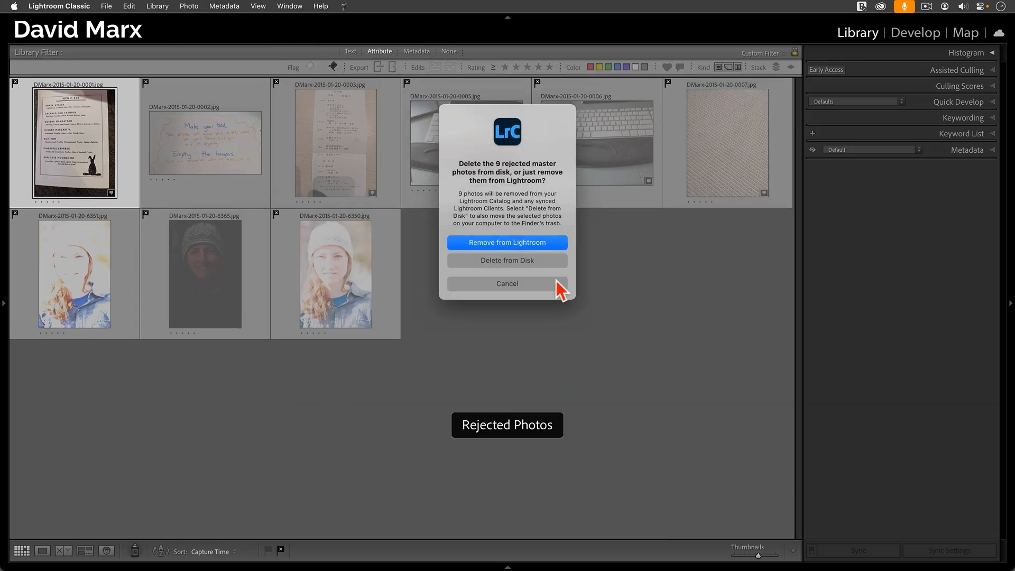
left_click(548, 260)
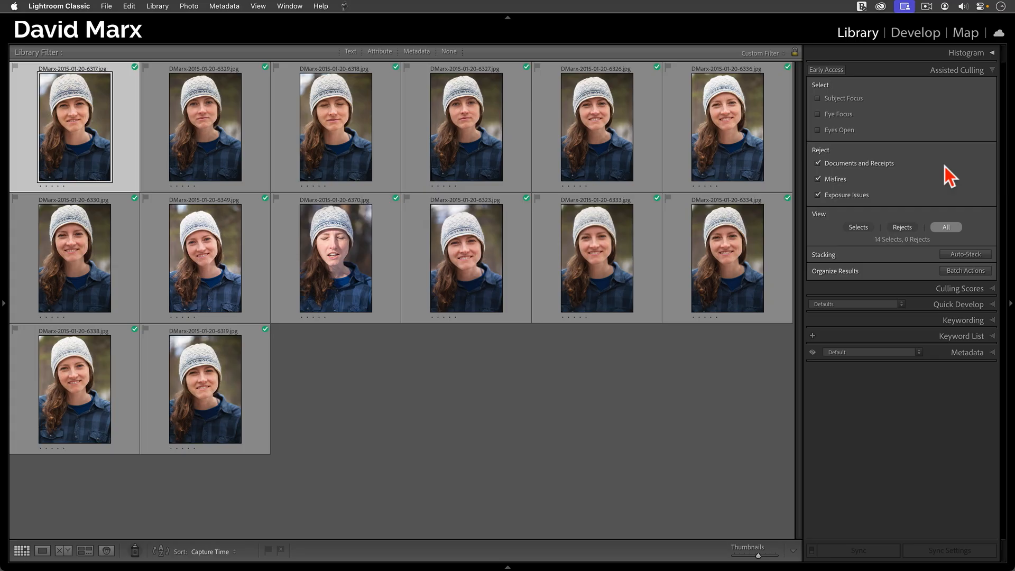
- Add Eye Focus and Eyes Open to the select criteria, rejecting photos without people's eyes and all "Can't Tell" images, and view only the rejects
left_click(849, 115)
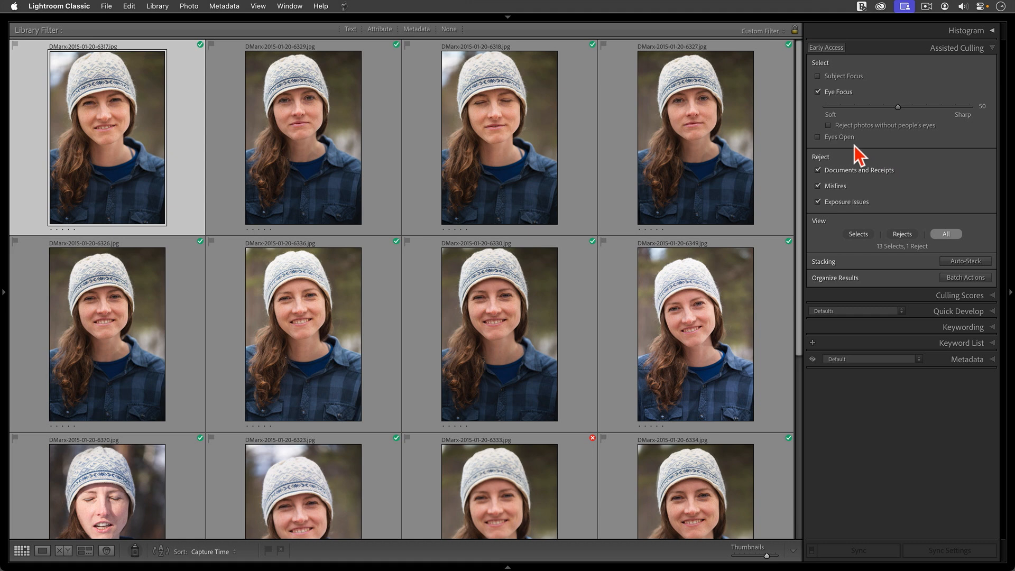
left_click(843, 139)
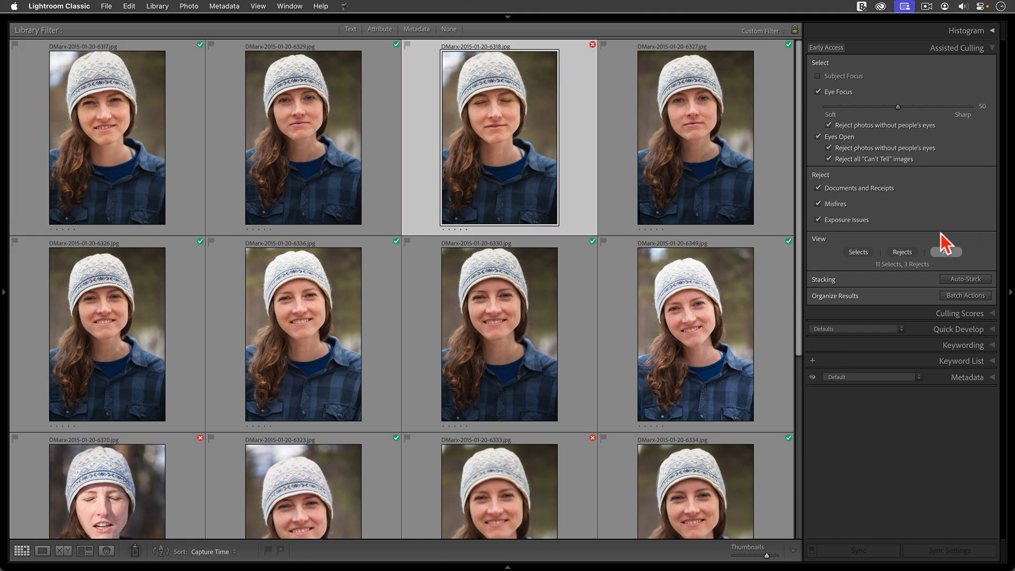
left_click(903, 253)
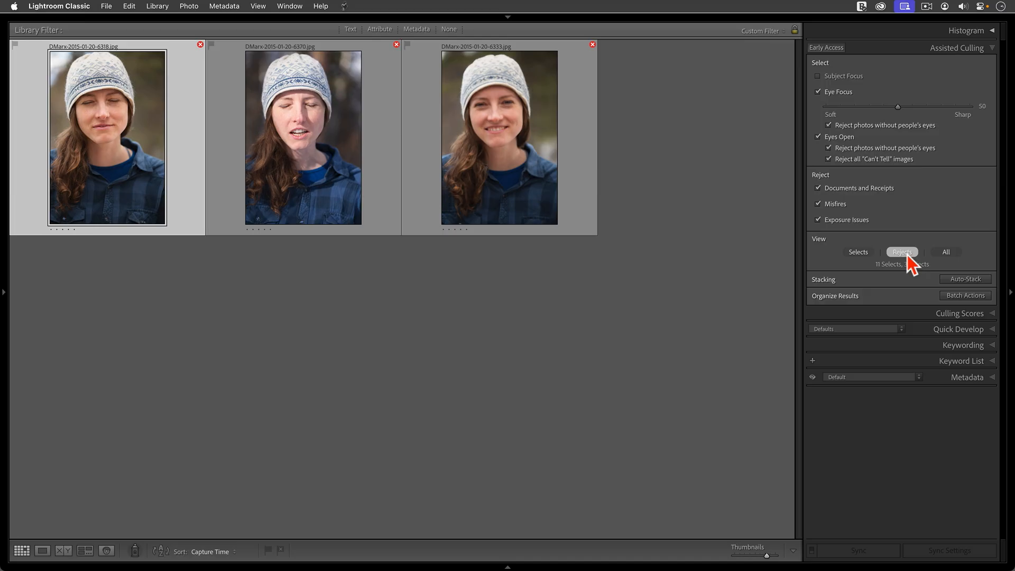
- View only the selects, set Eye Focus to 80, and show the culling scores
left_click(858, 252)
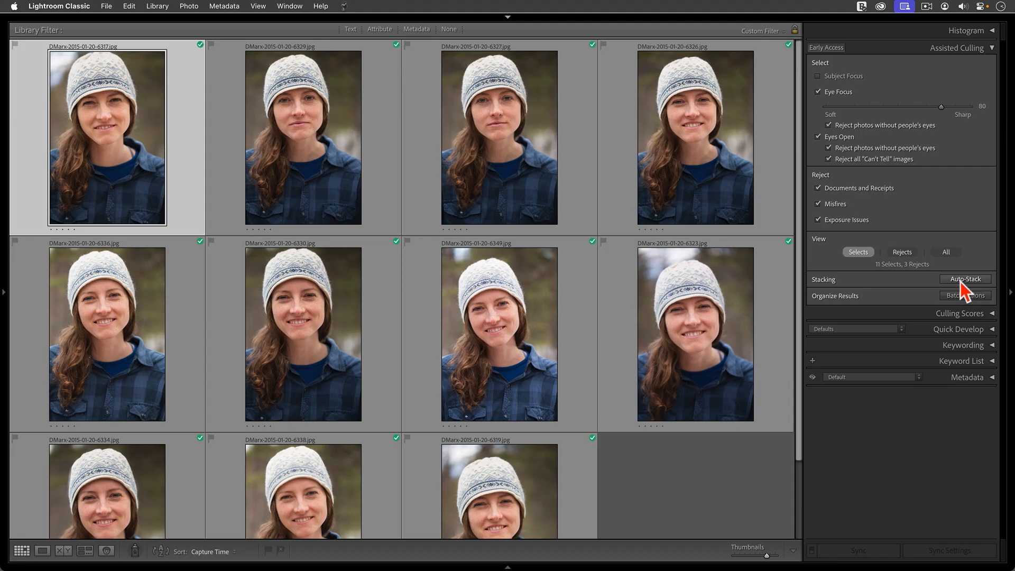
left_click(976, 314)
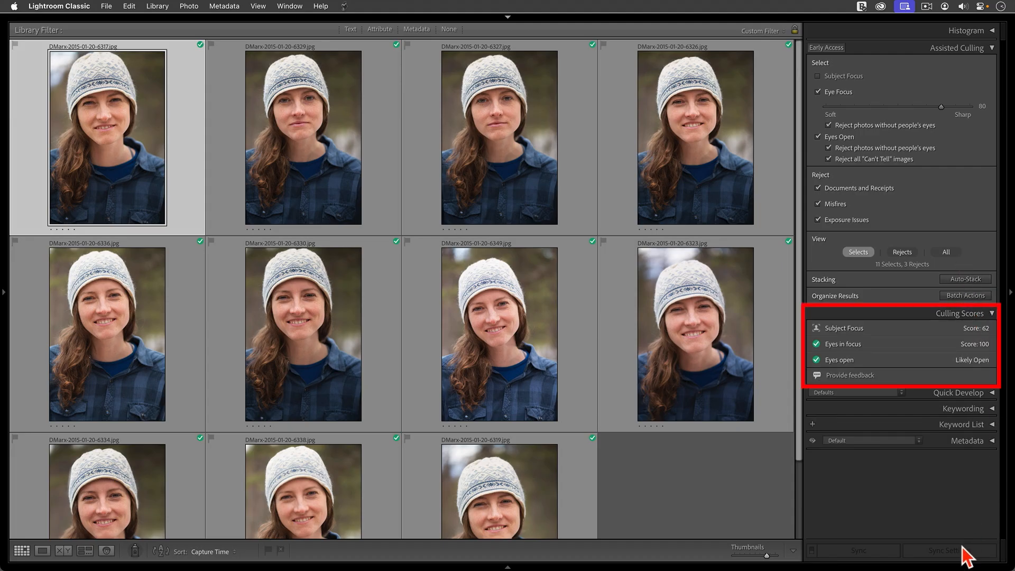
scroll(417, 479, "down", 1)
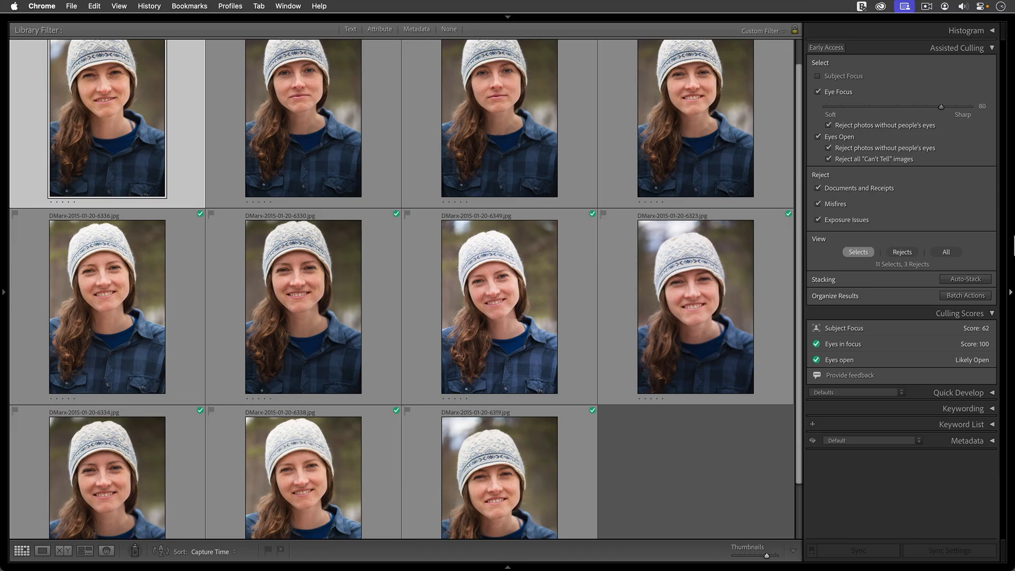
scroll(338, 104, "up", 1)
- Inspect the eyes in portraits 6329 and 6334 at 100% and compare their sharpness with the Eyes in focus scores
left_click(310, 122)
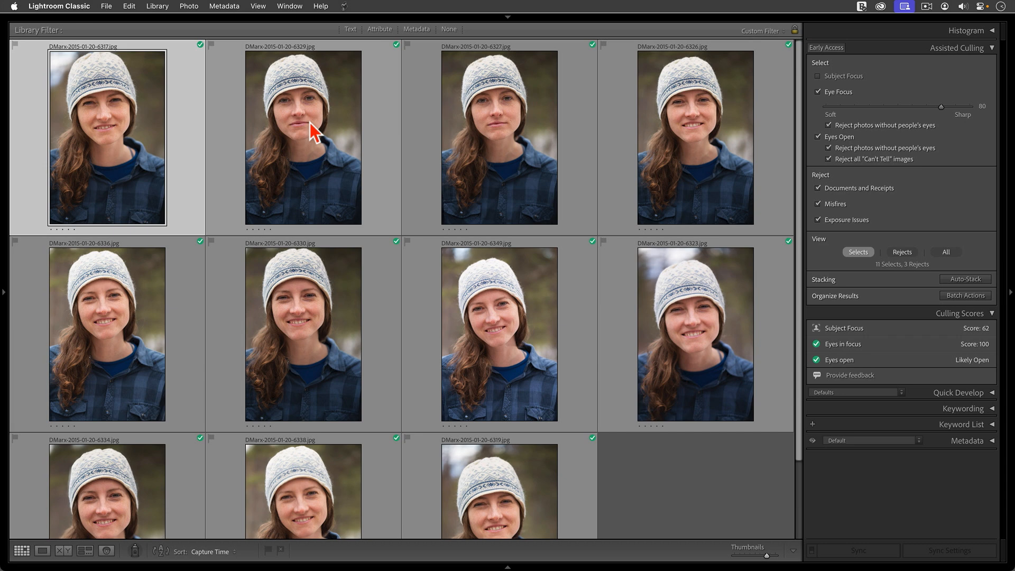
double_click(310, 123)
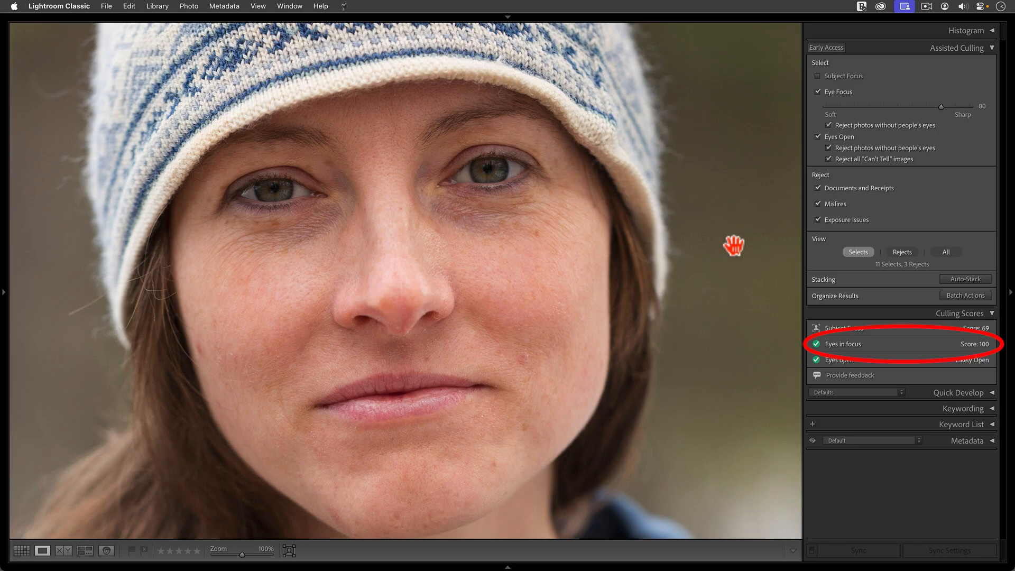
left_click(734, 245)
key("g")
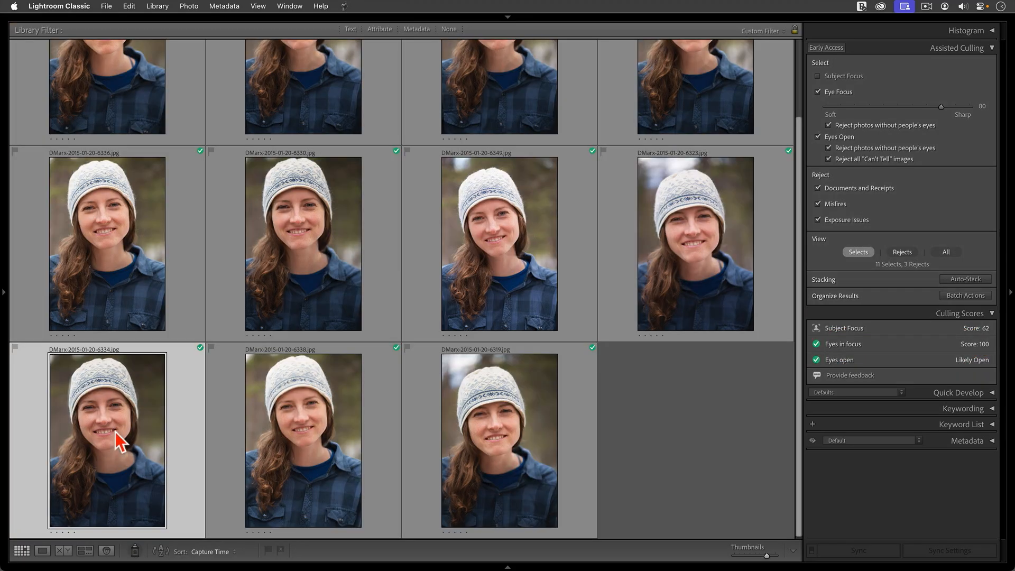
double_click(116, 433)
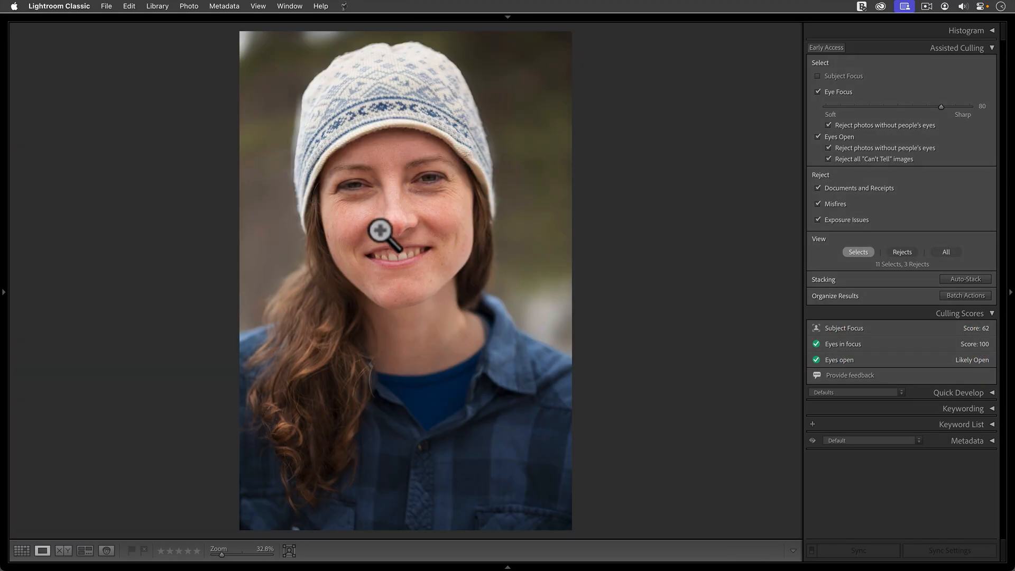
mouse_move(392, 225)
left_mouse_down()
mouse_move(388, 211)
mouse_move(411, 222)
mouse_move(401, 275)
left_mouse_up()
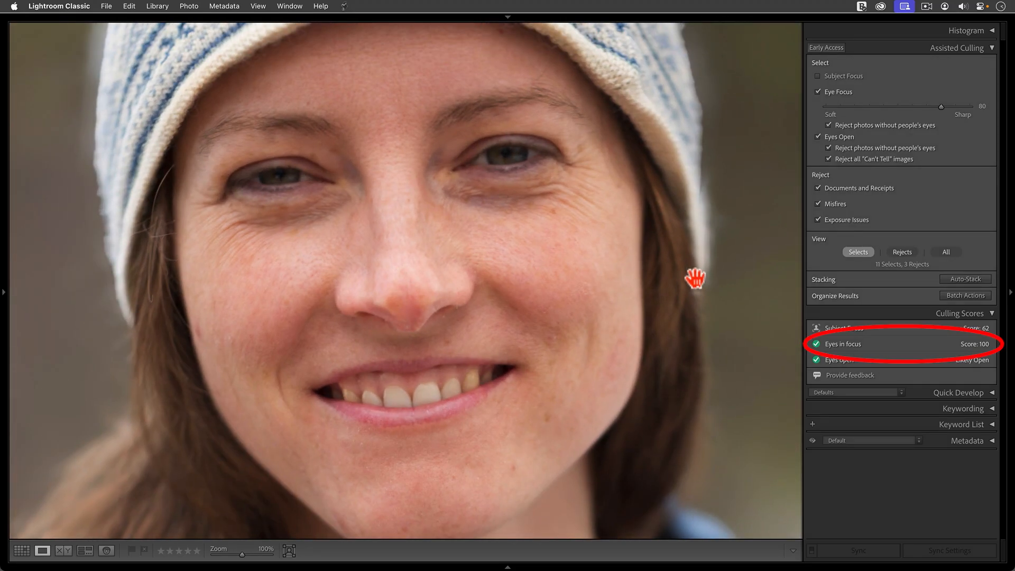
key("g")
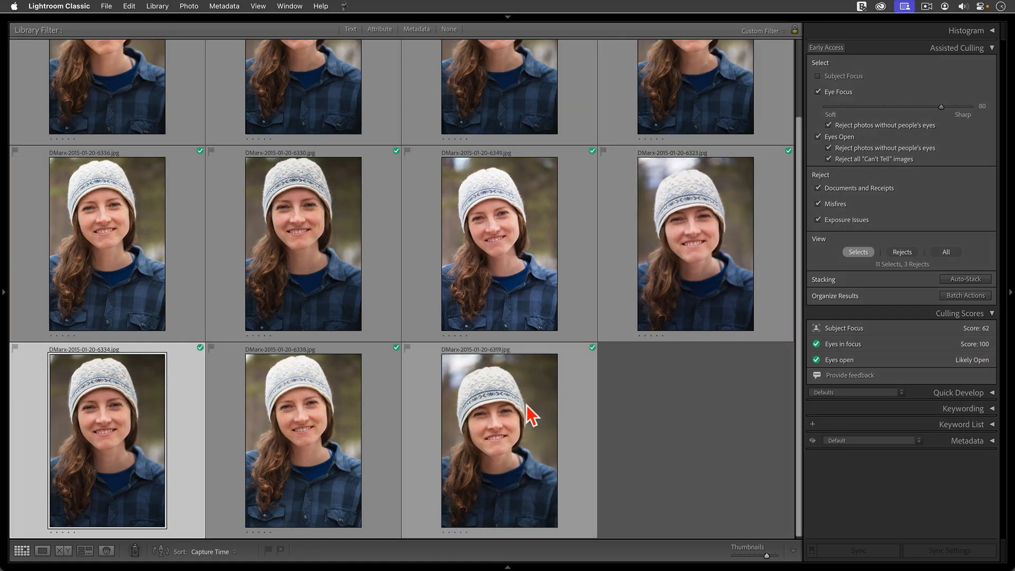
- Inspect the eyes in portrait 6319 at 100% against its Eyes in focus score
left_click(514, 419)
double_click(513, 426)
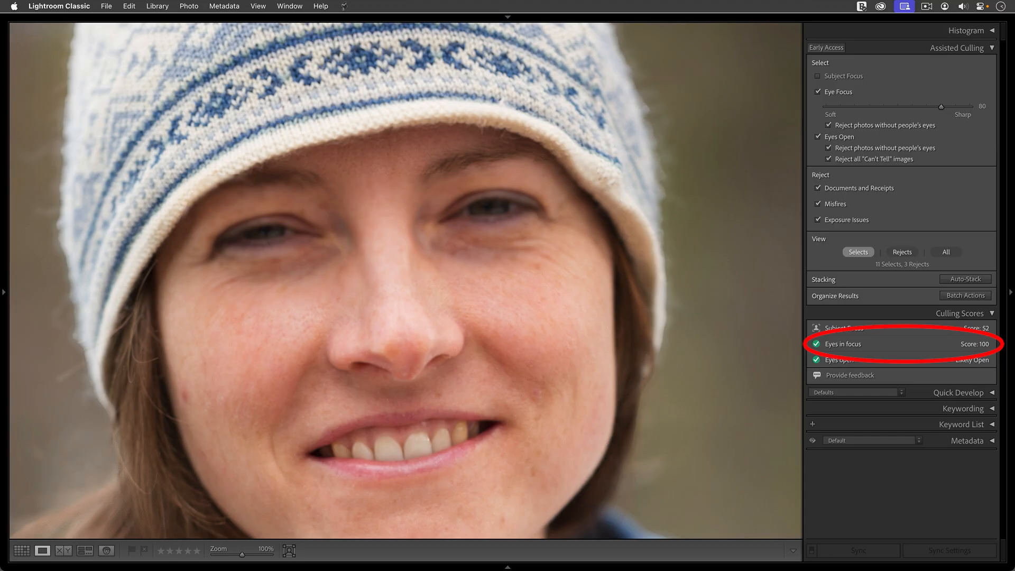
left_click(571, 521)
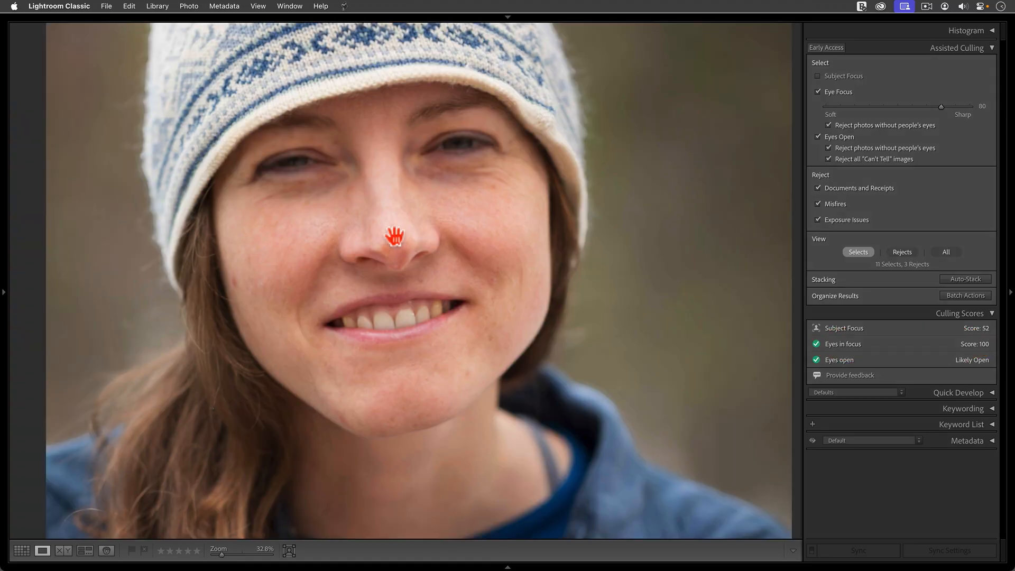
left_click(396, 238)
left_click_drag(399, 250, 407, 345)
- Go through the other selected portraits at 100%, compare eye sharpness with their scores, and return to the grid with photo 6338 selected
key("Right")
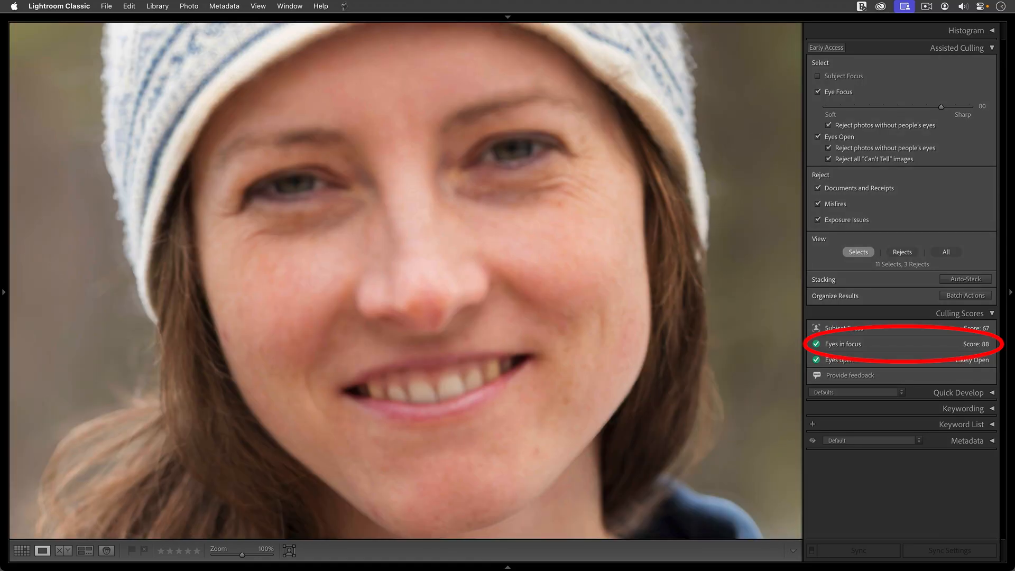
key("Left")
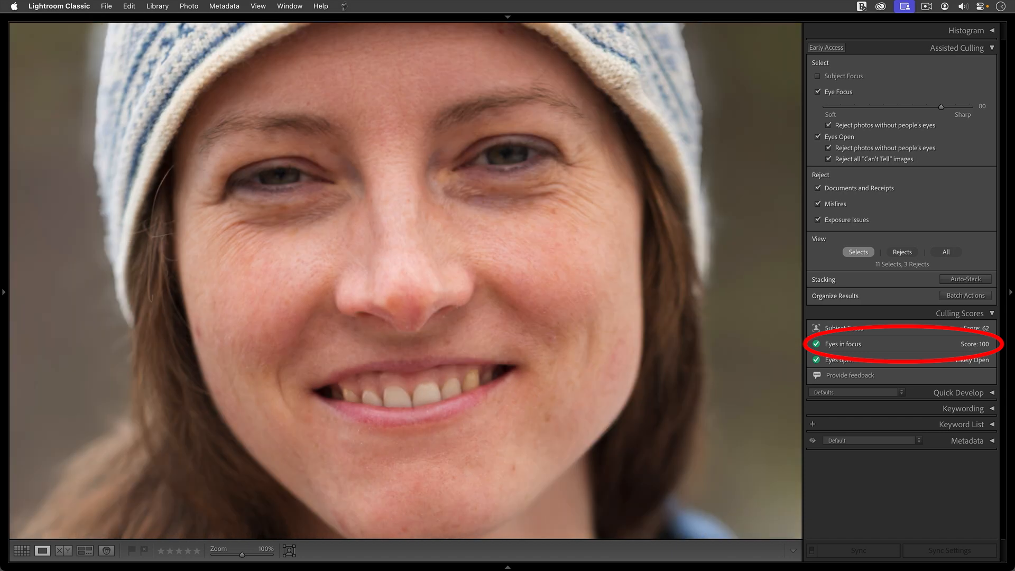
key("Left")
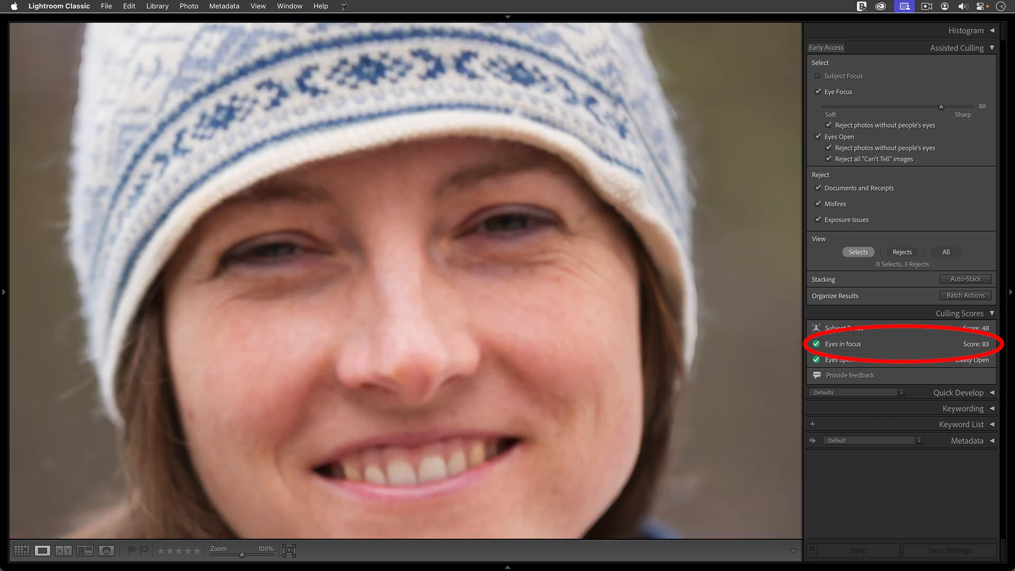
key("Left")
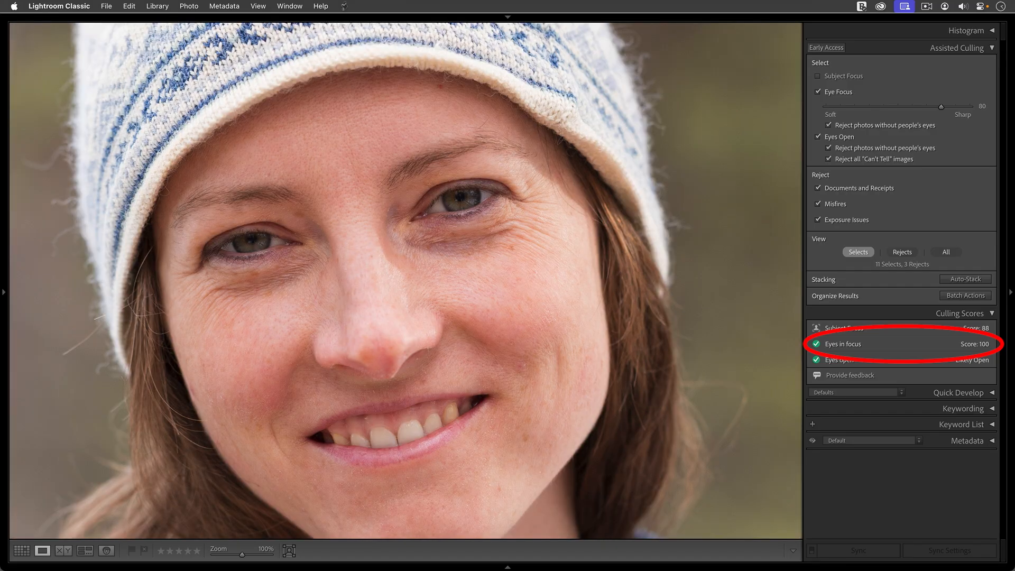
key("Left")
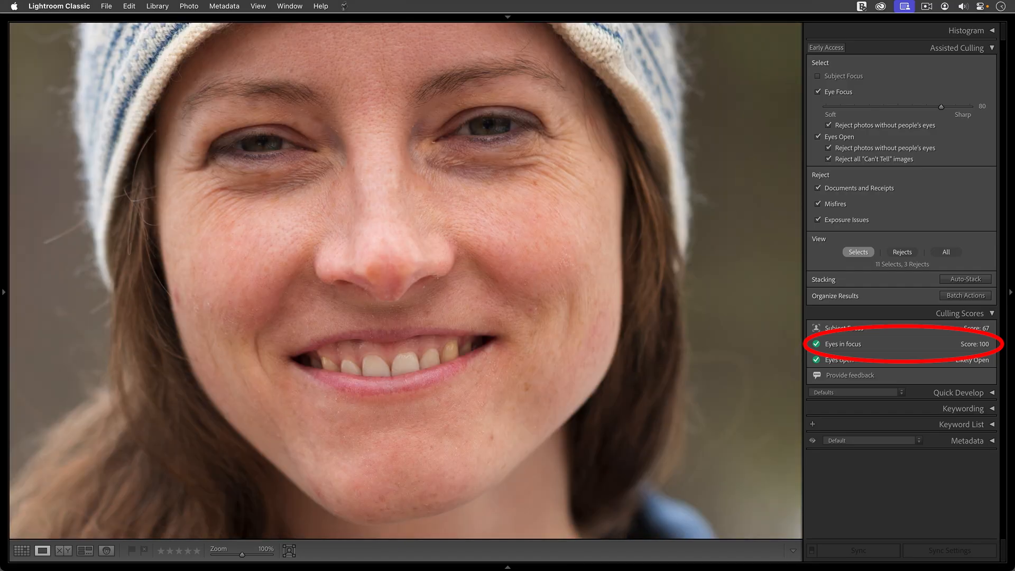
key("Left")
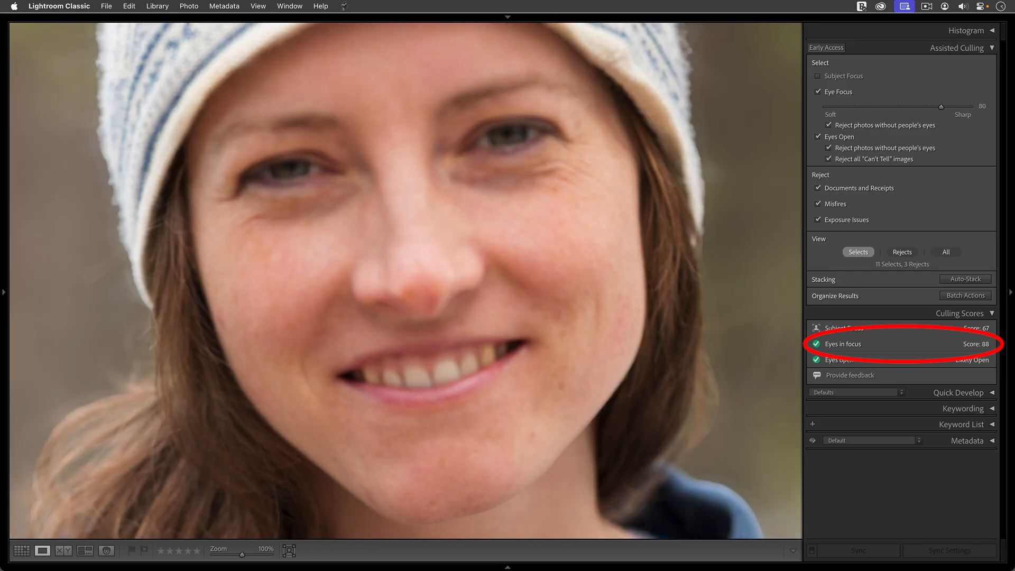
key("g")
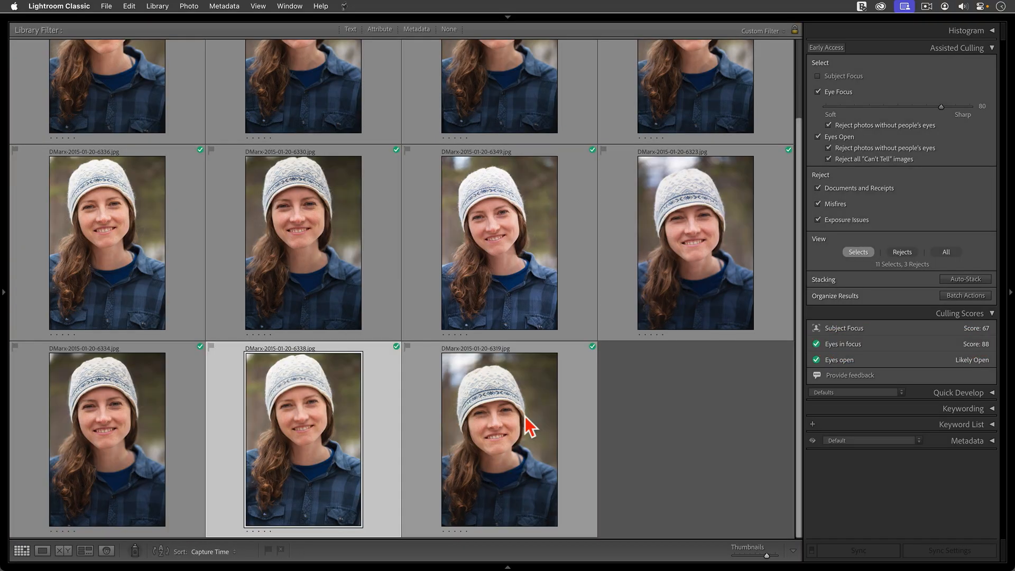